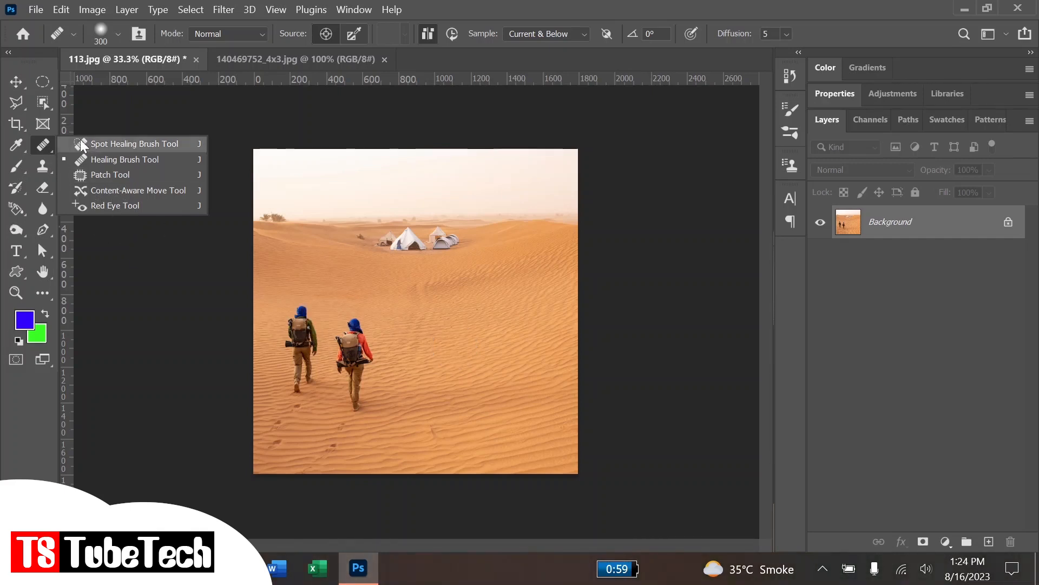
- Try to remove both hikers by painting sampled sand over them with the Clone Stamp tool
click(49, 151)
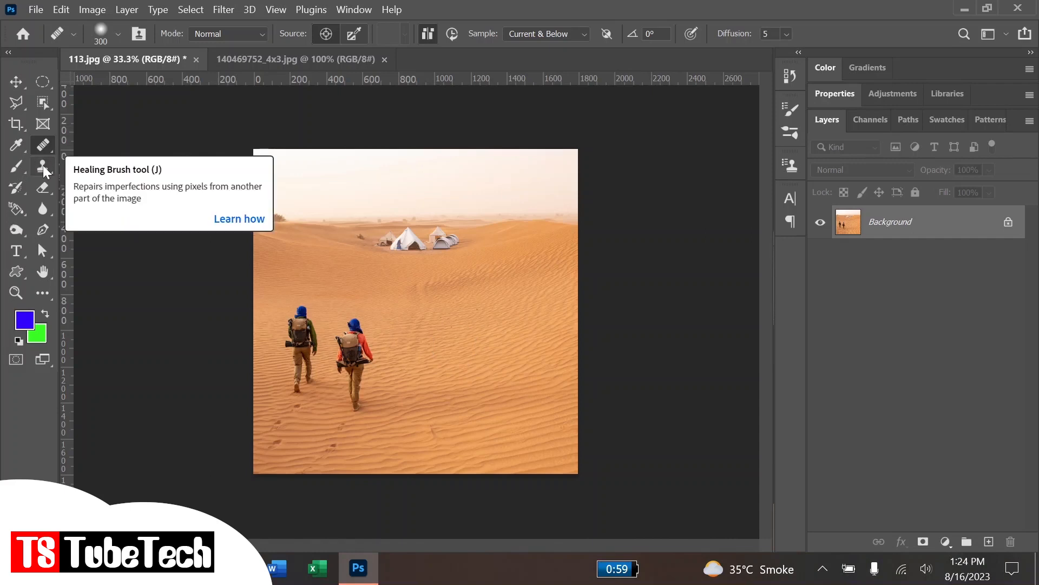
click(44, 165)
alt+click(357, 355)
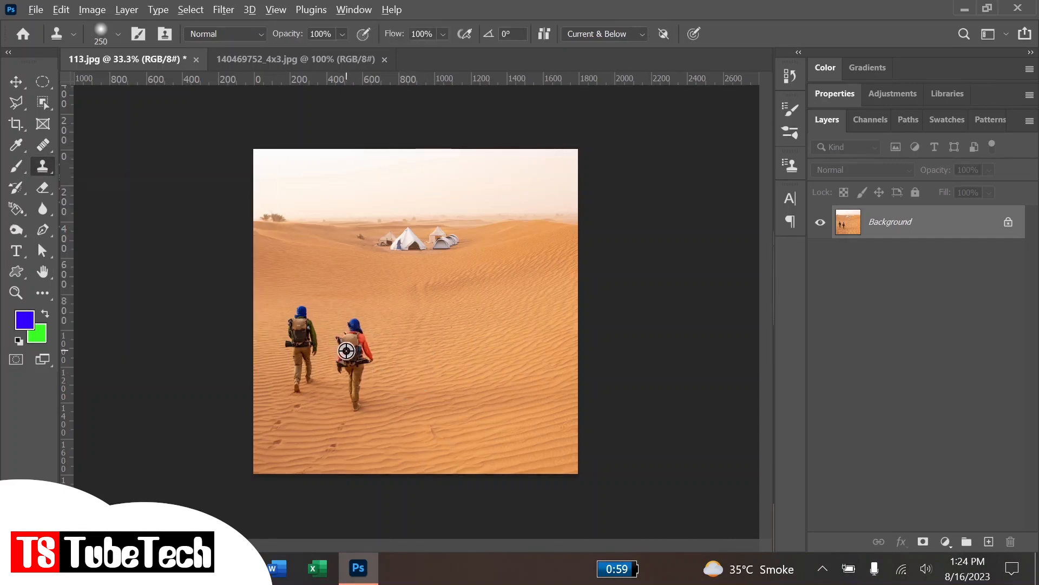
mouse_move(359, 325)
mouse_down()
mouse_move(348, 371)
mouse_move(360, 363)
mouse_up()
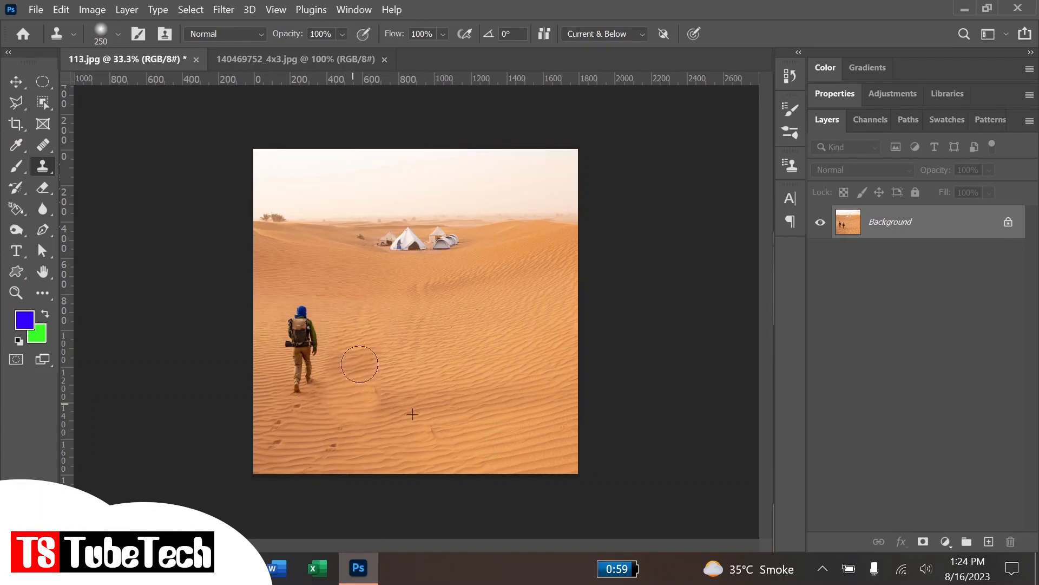
mouse_move(321, 321)
mouse_down()
mouse_move(306, 333)
mouse_move(297, 379)
mouse_move(293, 357)
mouse_up()
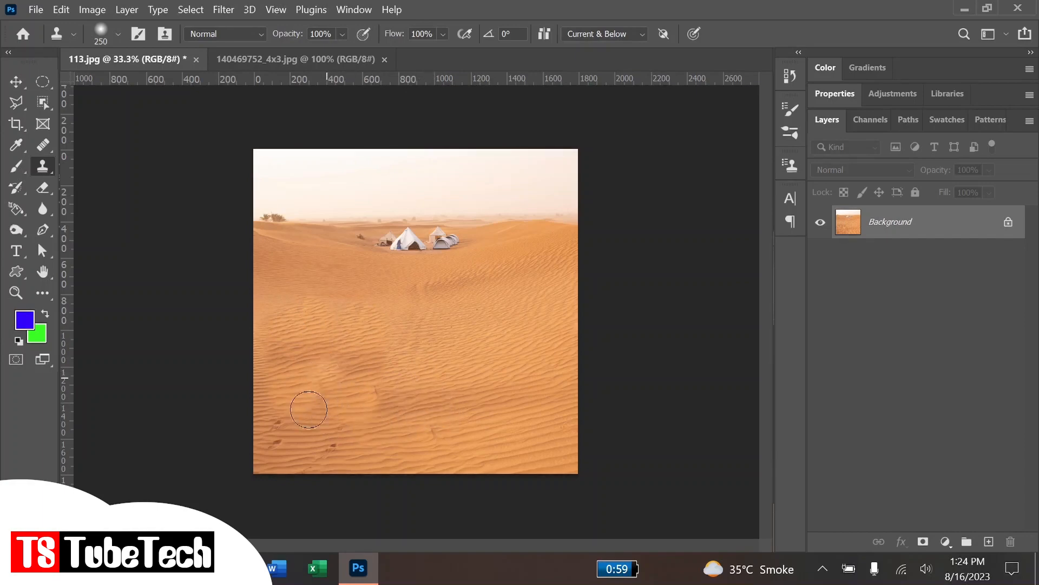
drag(378, 399, 369, 413)
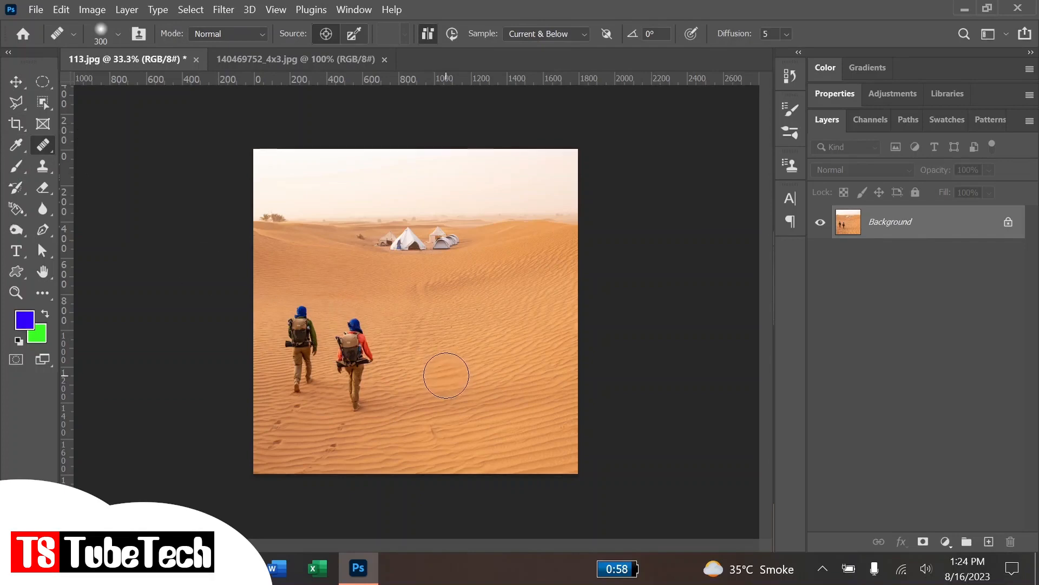
- Paint over the hiker in the red jacket with the Healing Brush, and undo the stroke
mouse_move(364, 372)
mouse_down()
mouse_move(361, 325)
mouse_move(349, 358)
mouse_move(362, 418)
mouse_up()
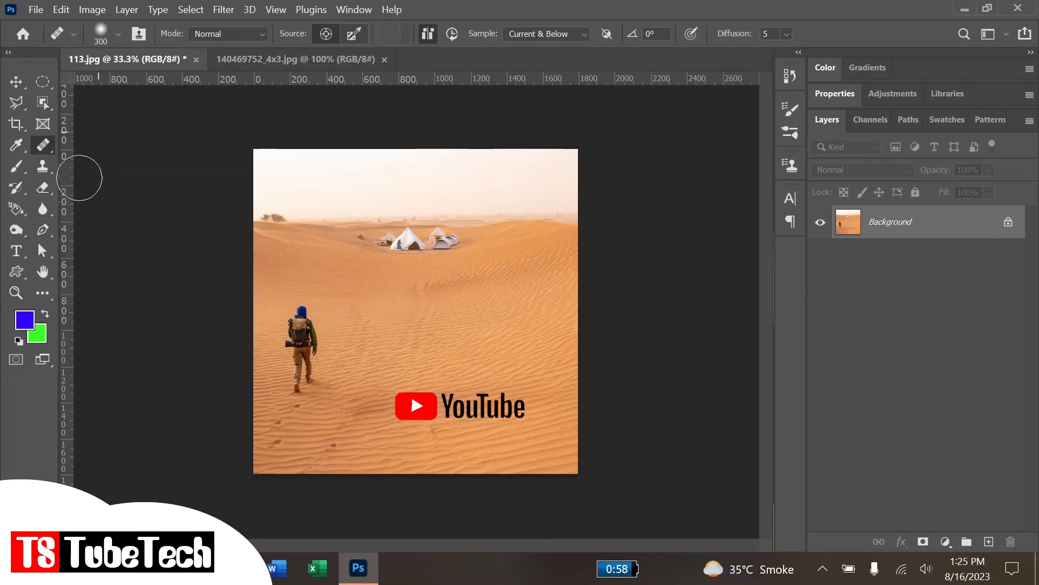
key(ctrl+z)
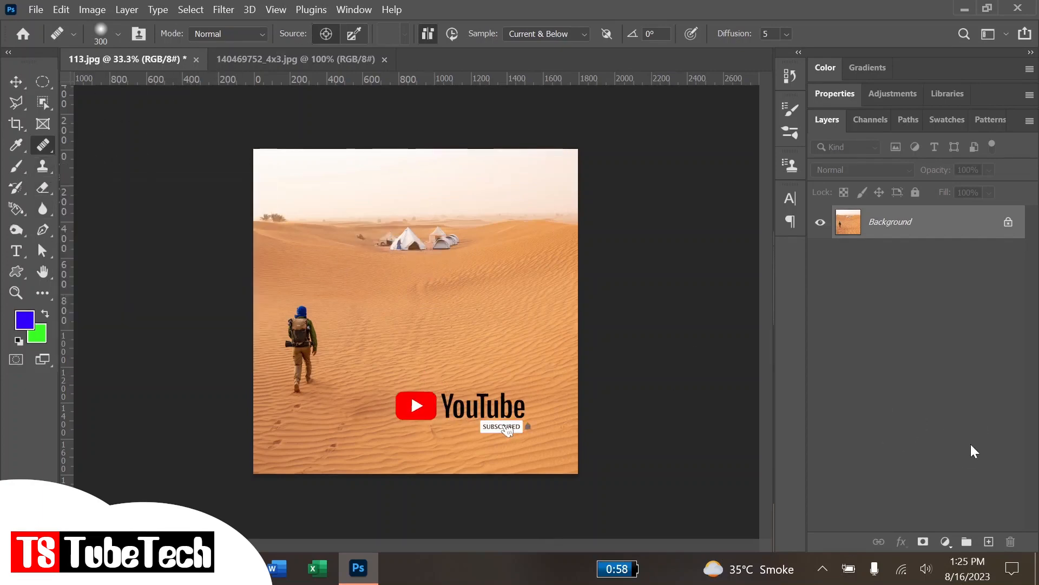
- Create a new layer and heal the hiker in the red jacket on it, sampling Current & Below
click(989, 542)
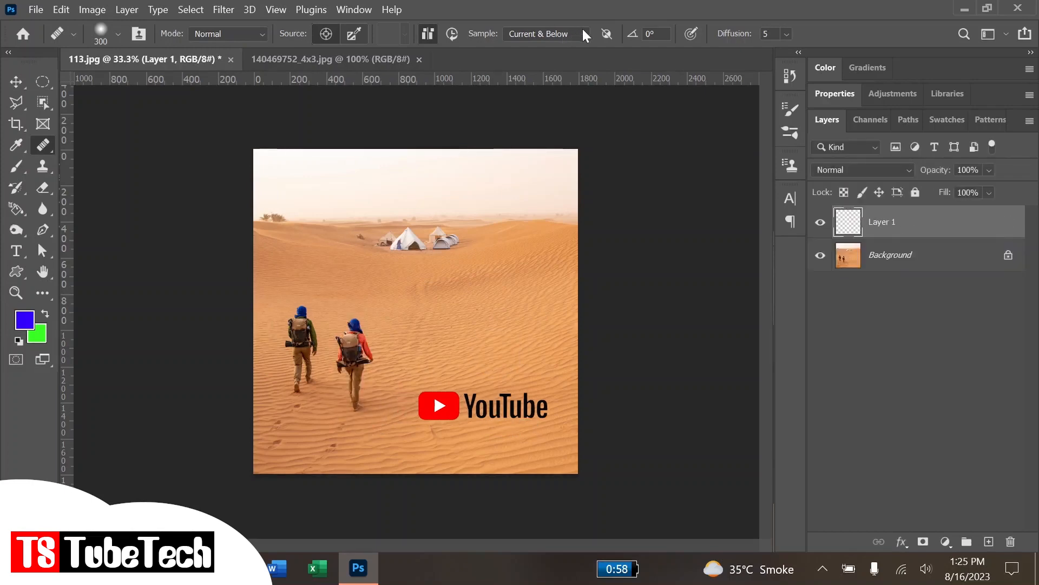
click(582, 34)
click(586, 32)
mouse_move(378, 398)
mouse_down()
mouse_move(366, 370)
mouse_move(354, 379)
mouse_move(362, 332)
mouse_move(346, 392)
mouse_move(360, 329)
mouse_move(352, 409)
mouse_up()
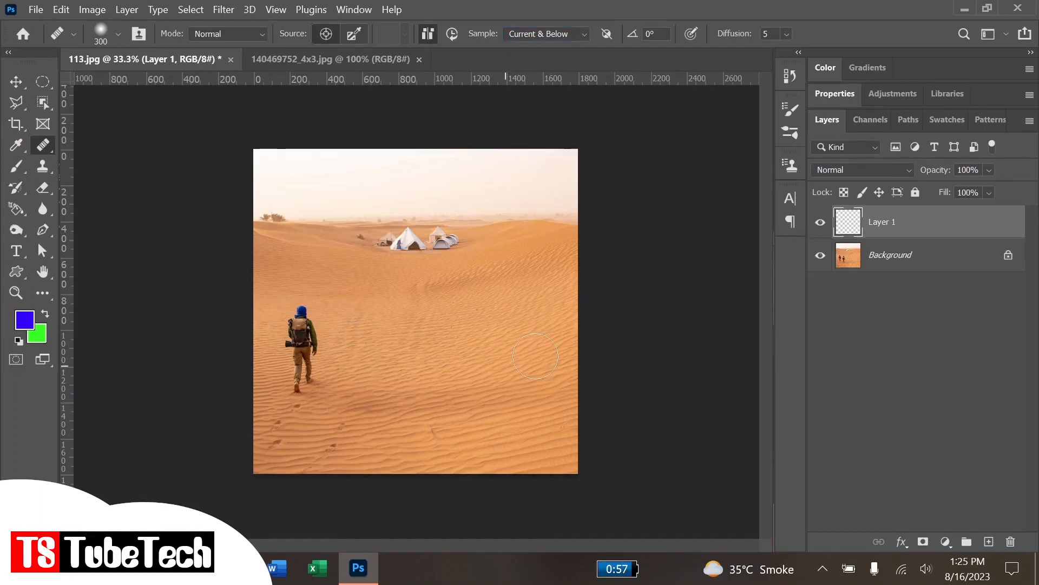
- Hide and reshow the Background layer to inspect the isolated healed patch, and delete the new layer
click(821, 255)
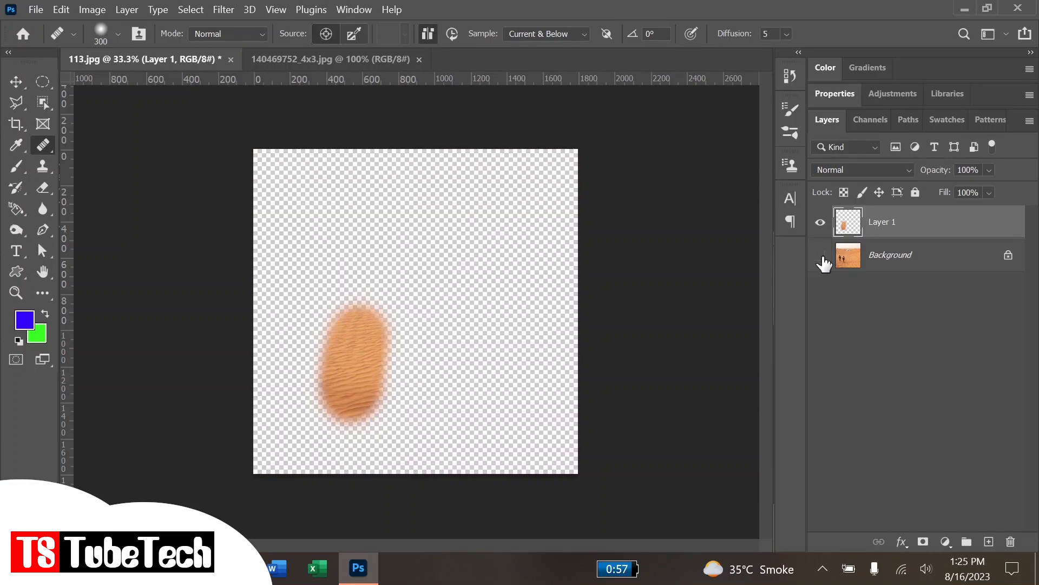
click(821, 255)
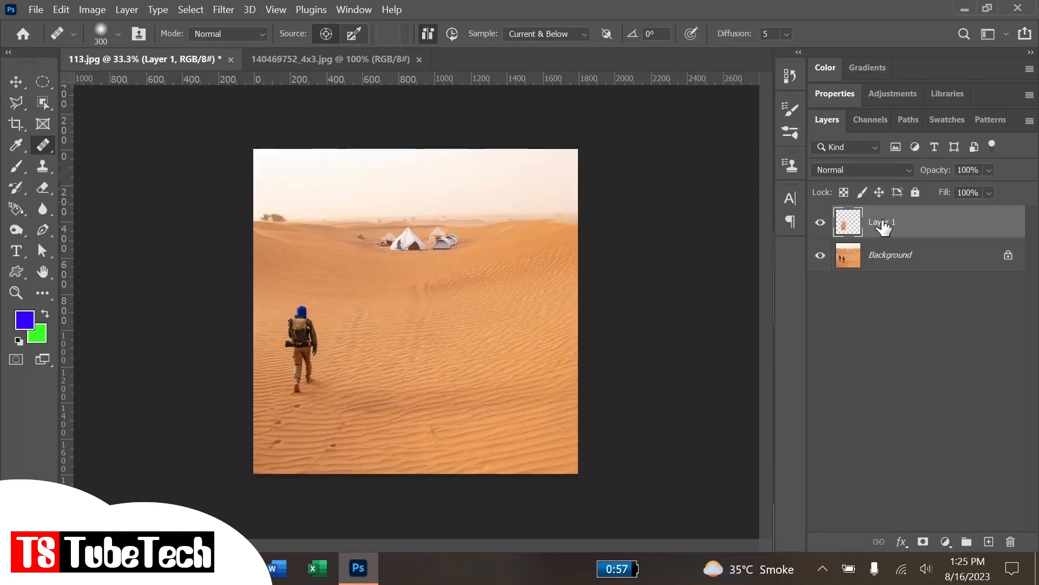
key(Delete)
- Choose the Spot Healing Brush and duplicate the Background layer as Background copy in 113.jpg
right_click(45, 144)
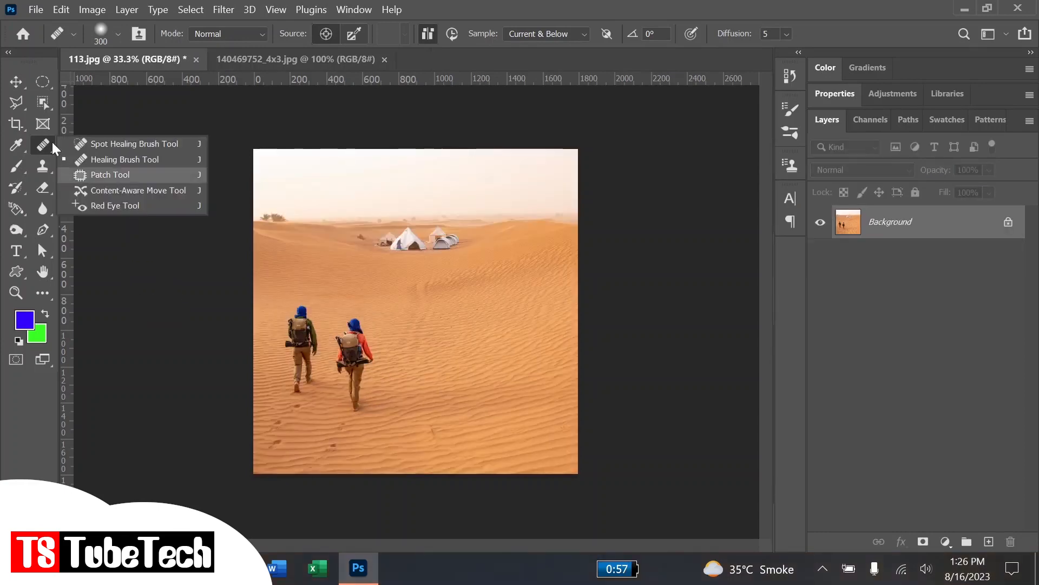
click(100, 150)
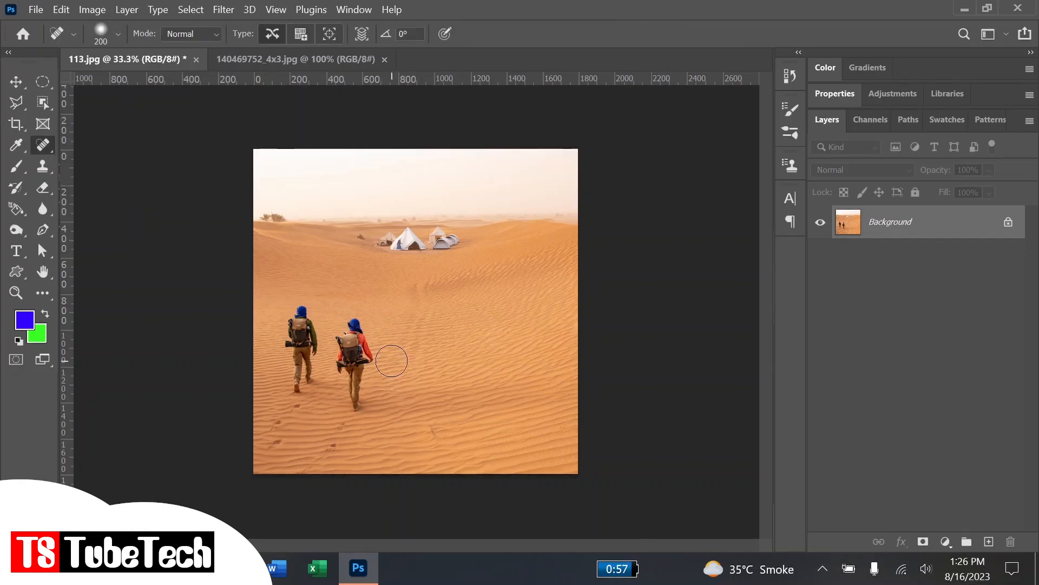
right_click(924, 223)
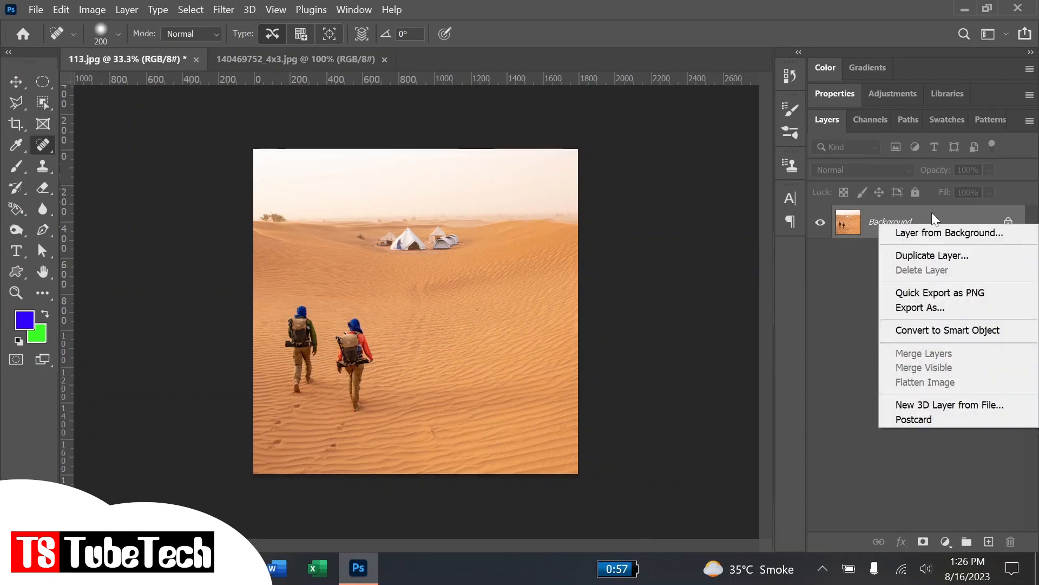
click(937, 257)
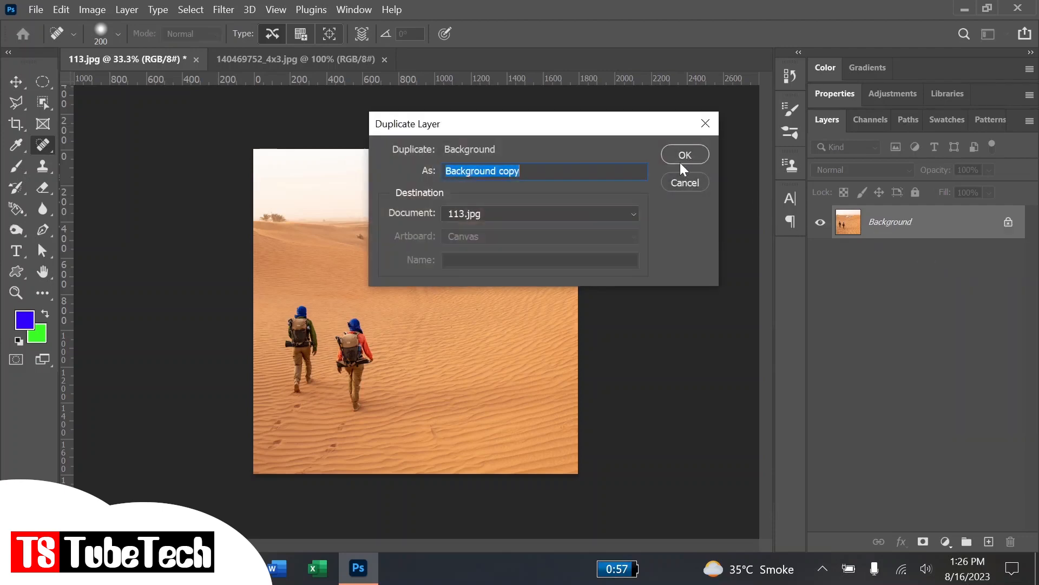
click(685, 155)
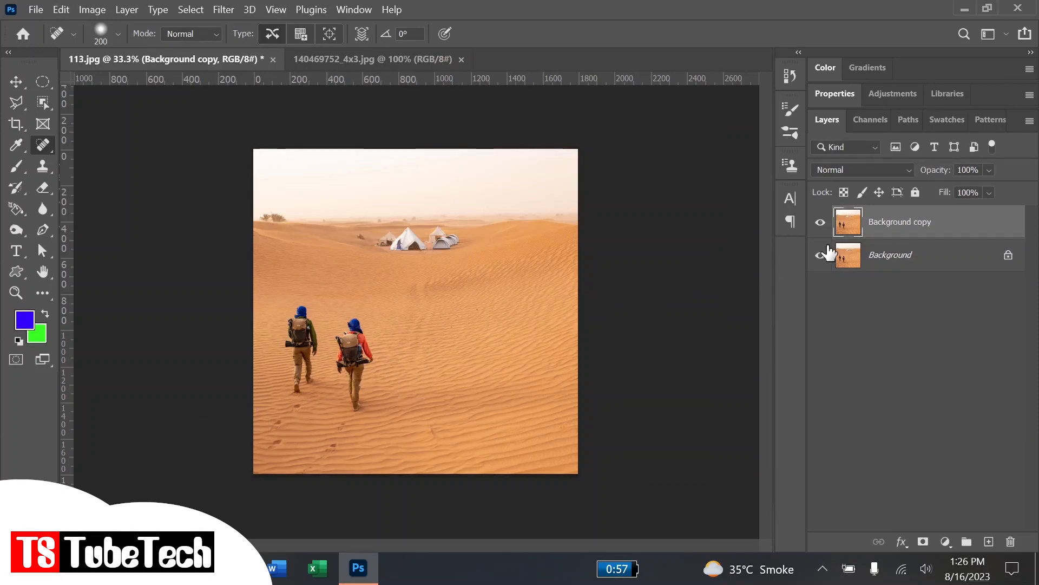
- Try to remove both hikers with the Spot Healing Brush and start on the tents with a smaller brush
right_click(42, 145)
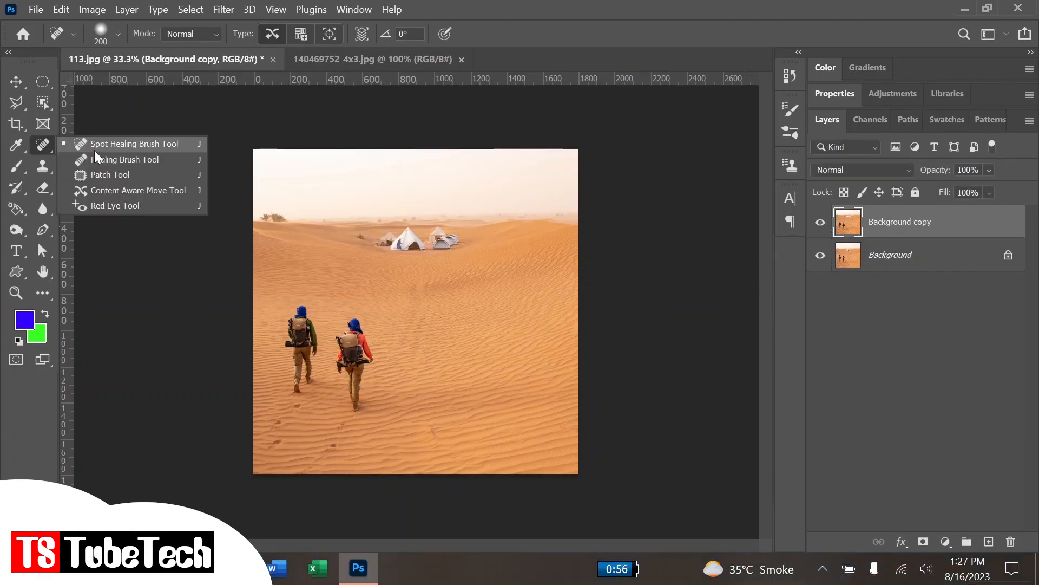
click(130, 144)
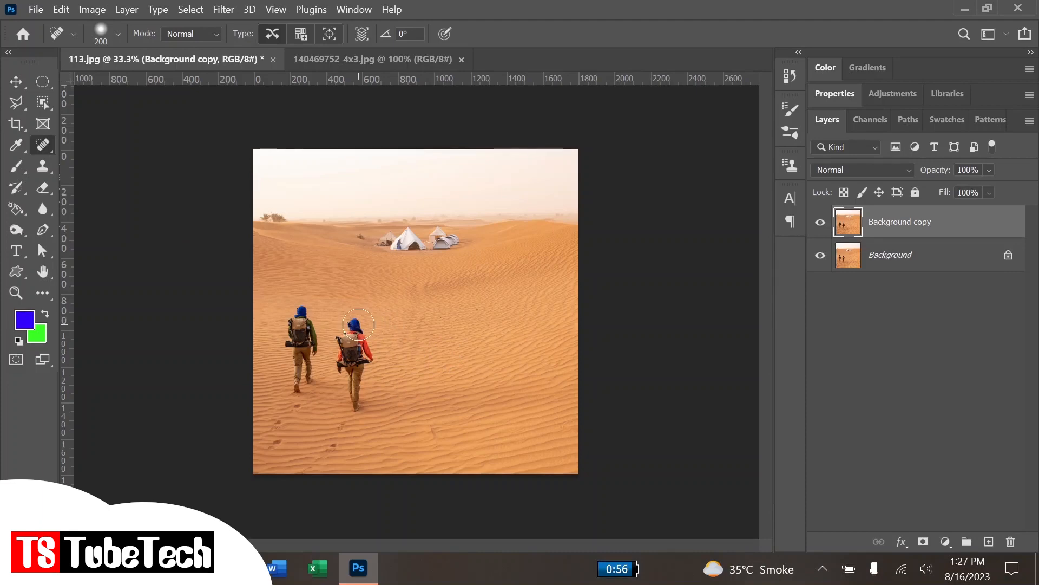
mouse_move(362, 324)
mouse_down()
mouse_move(336, 368)
mouse_move(358, 411)
mouse_move(370, 322)
mouse_move(348, 326)
mouse_move(356, 412)
mouse_move(368, 352)
mouse_move(360, 348)
mouse_move(383, 346)
mouse_up()
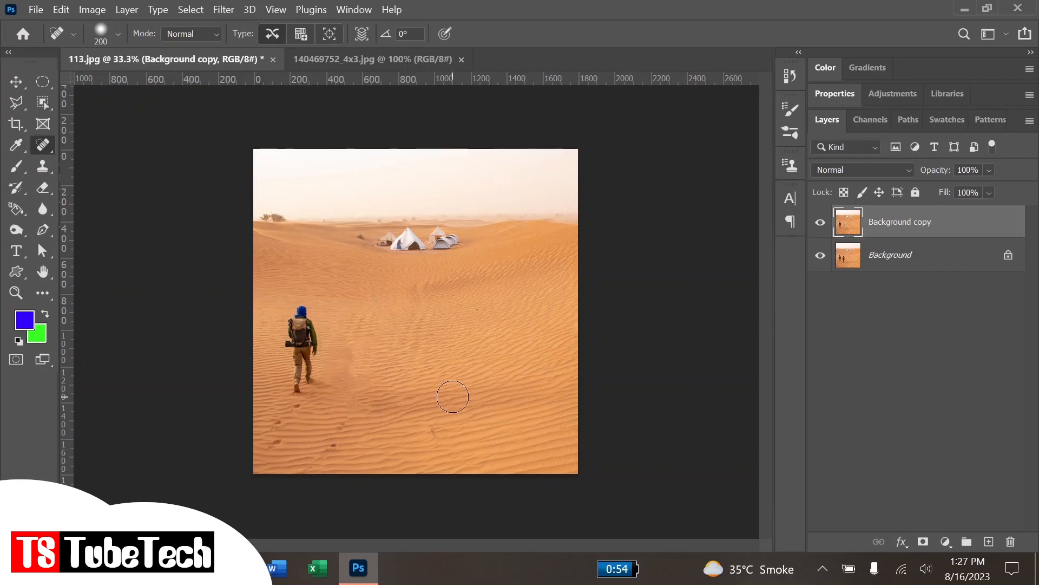
drag(303, 303, 301, 383)
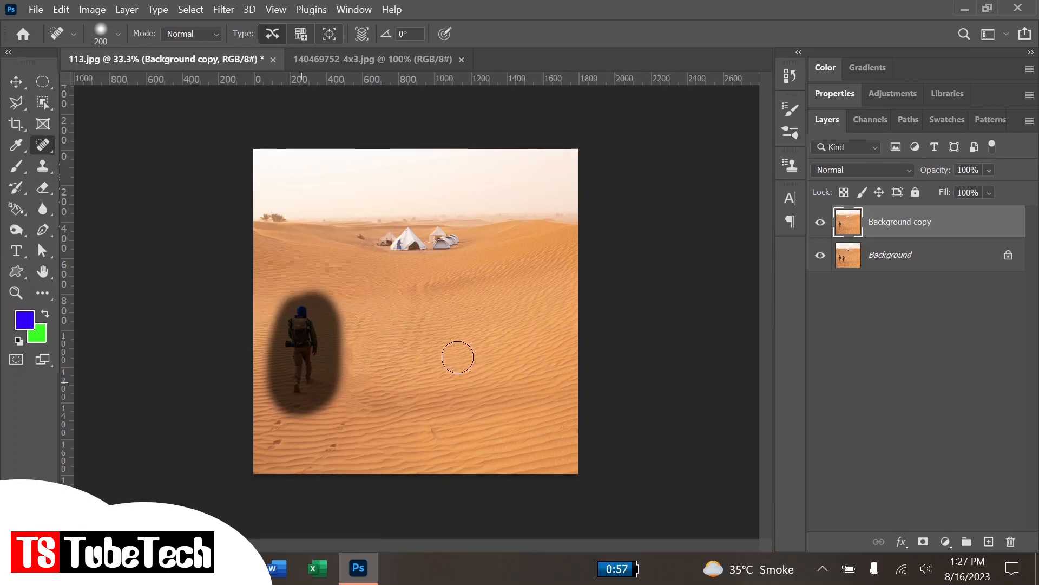
mouse_move(372, 242)
mouse_down()
mouse_move(455, 246)
mouse_move(387, 248)
mouse_up()
key(bracketleft)
key(bracketleft)
key(bracketleft)
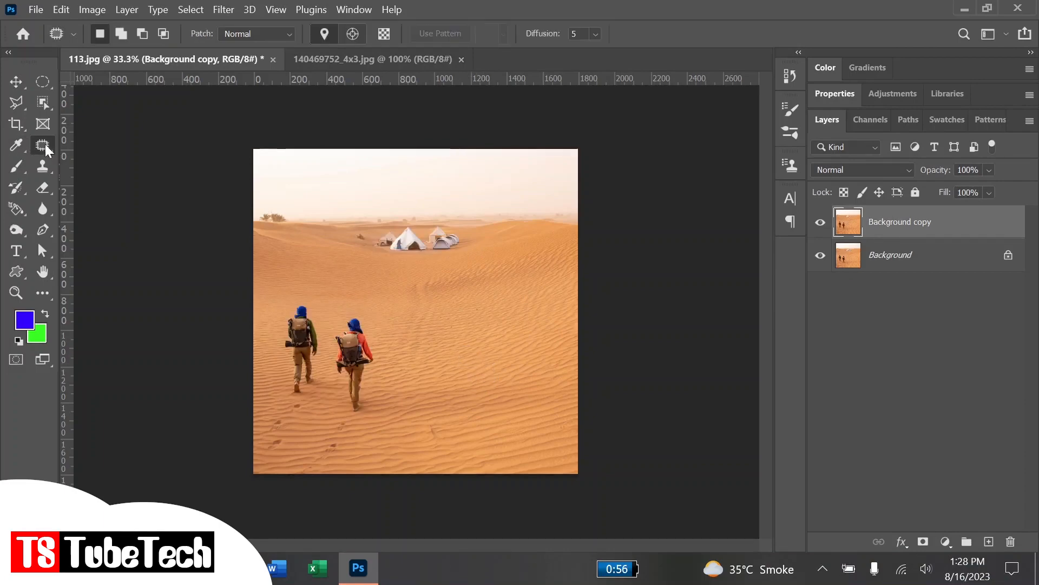
- Outline the hiker in the red jacket with the Patch tool, replace the area with clean sand from beside it, and deselect
right_click(44, 144)
click(104, 173)
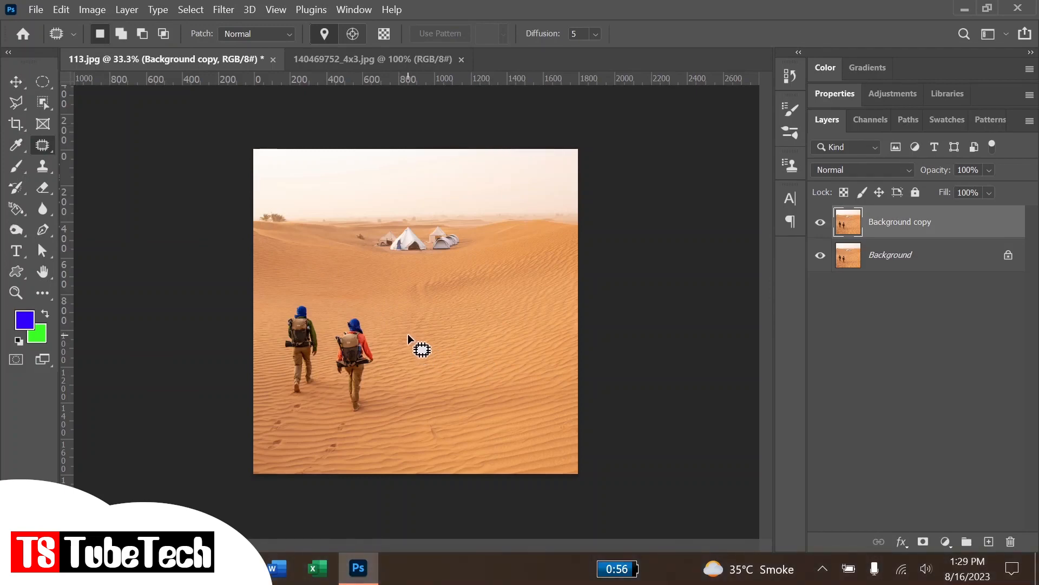
drag(367, 299, 326, 334)
drag(386, 378, 365, 301)
drag(363, 372, 455, 351)
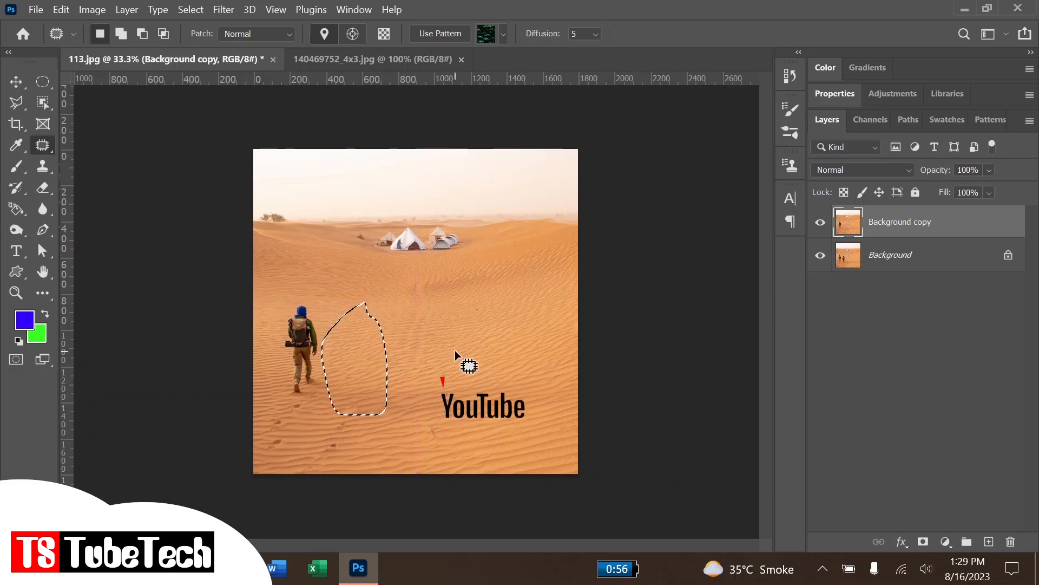
key(ctrl+d)
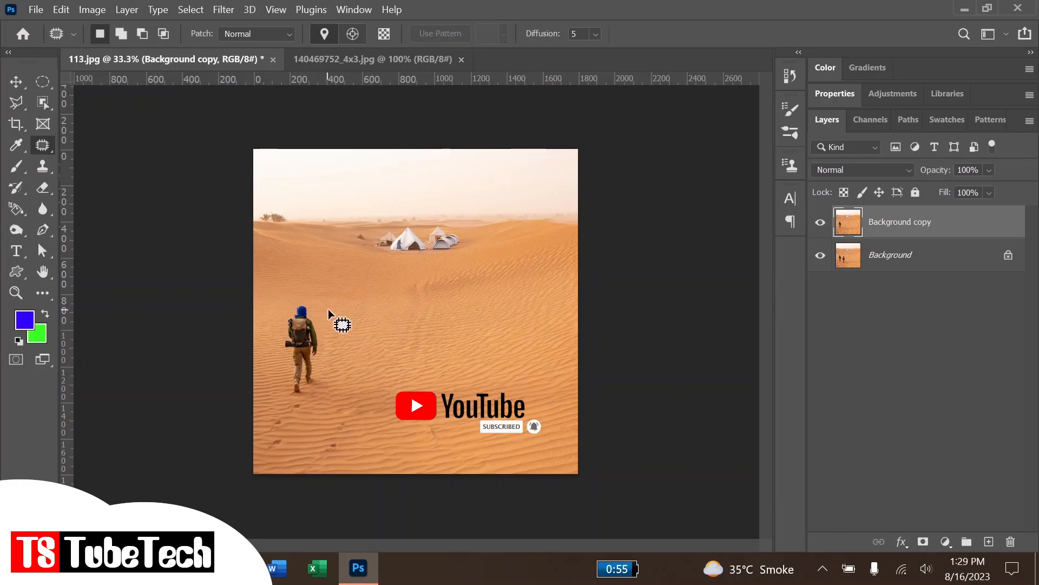
- Patch the remaining hiker with clean sand from the adjacent dune area, and clear the selection
mouse_move(328, 309)
mouse_down()
mouse_move(288, 290)
mouse_move(272, 317)
mouse_move(276, 403)
mouse_move(312, 409)
mouse_up()
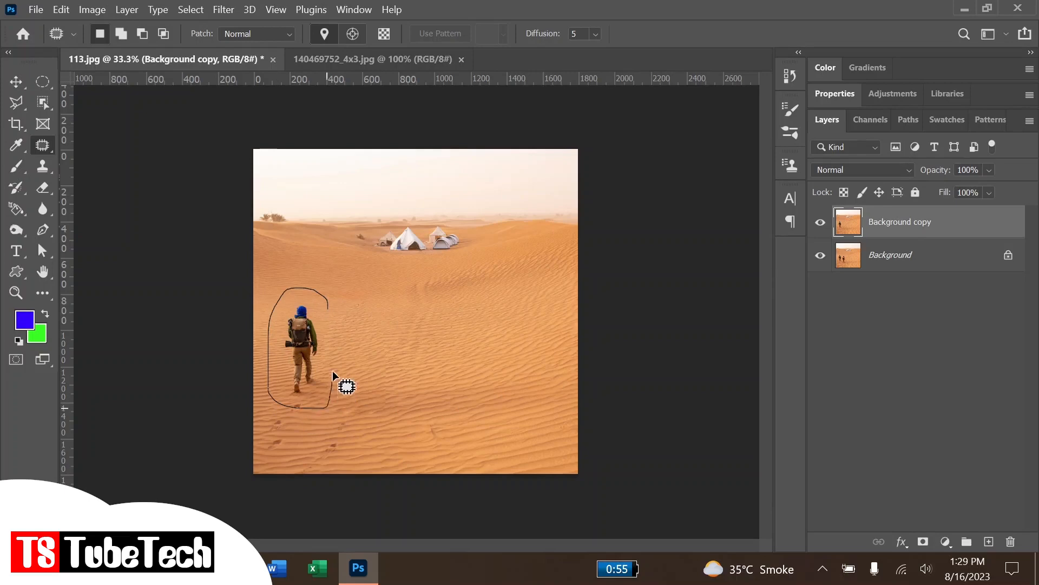
drag(333, 301, 336, 308)
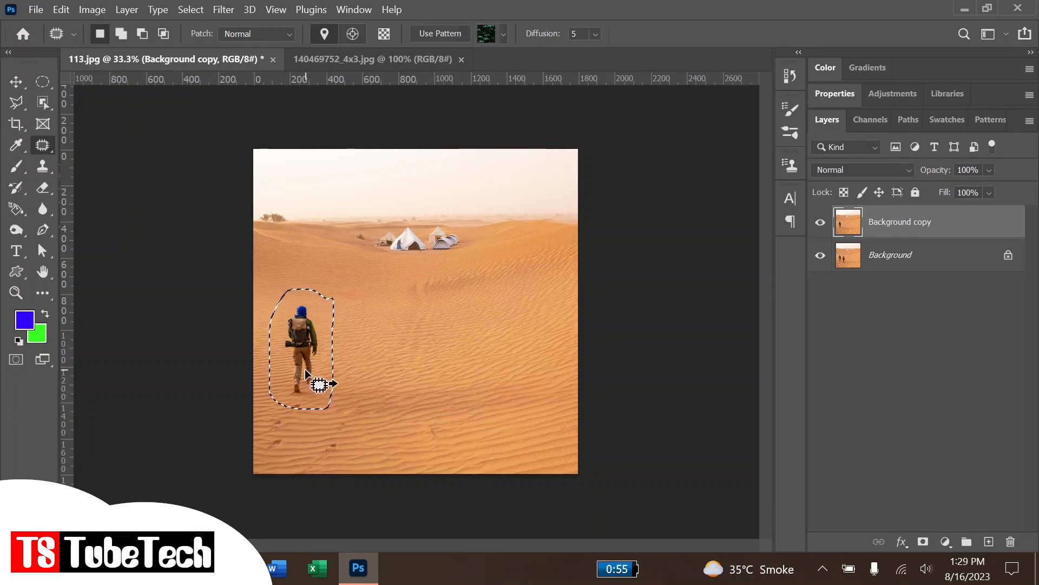
drag(338, 372, 400, 373)
key(ctrl+d)
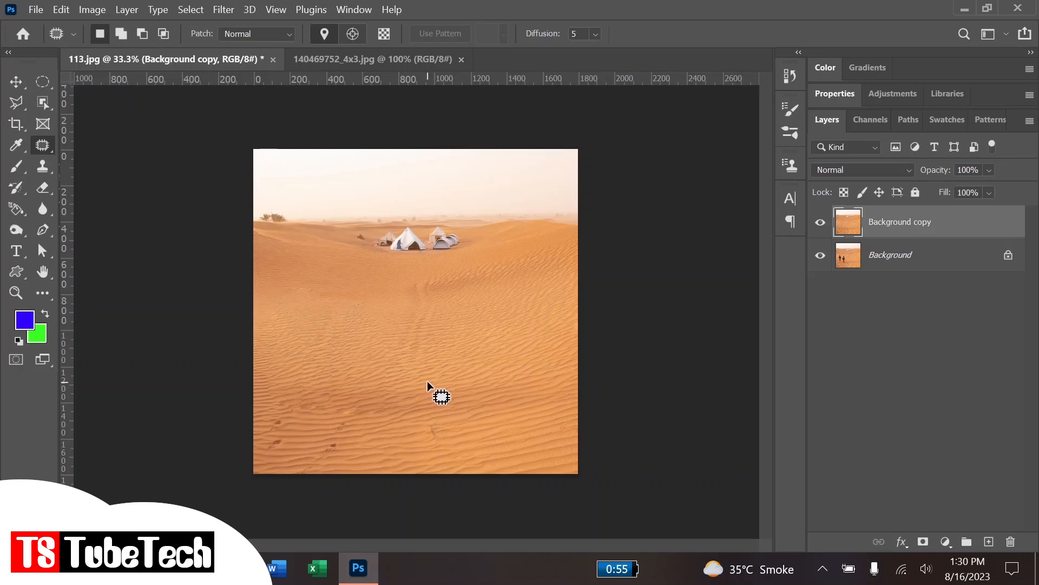
- Switch to the portrait 140469752_4x3.jpg and reduce the Healing Brush size to 35
click(353, 56)
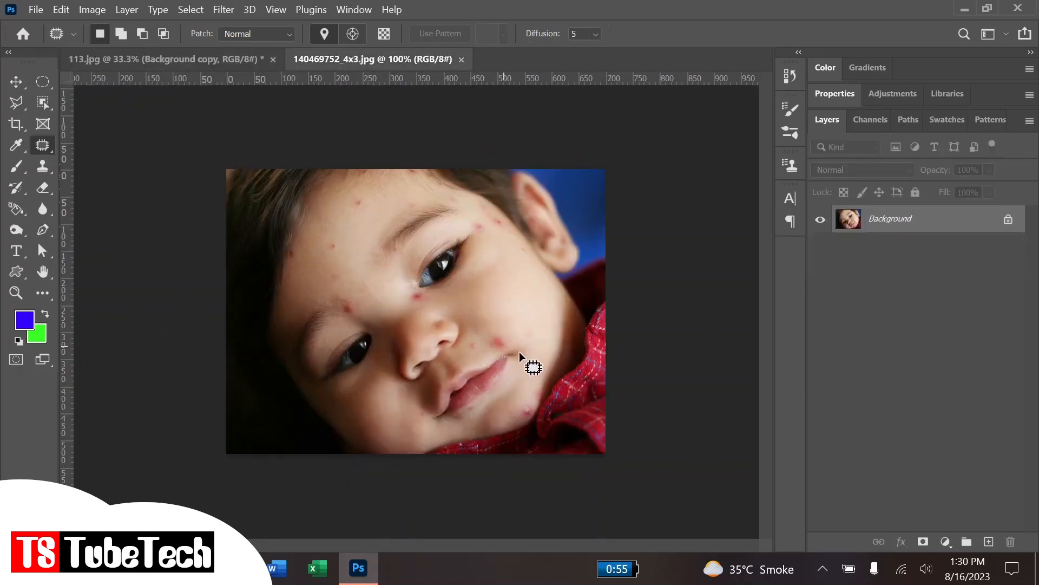
right_click(43, 145)
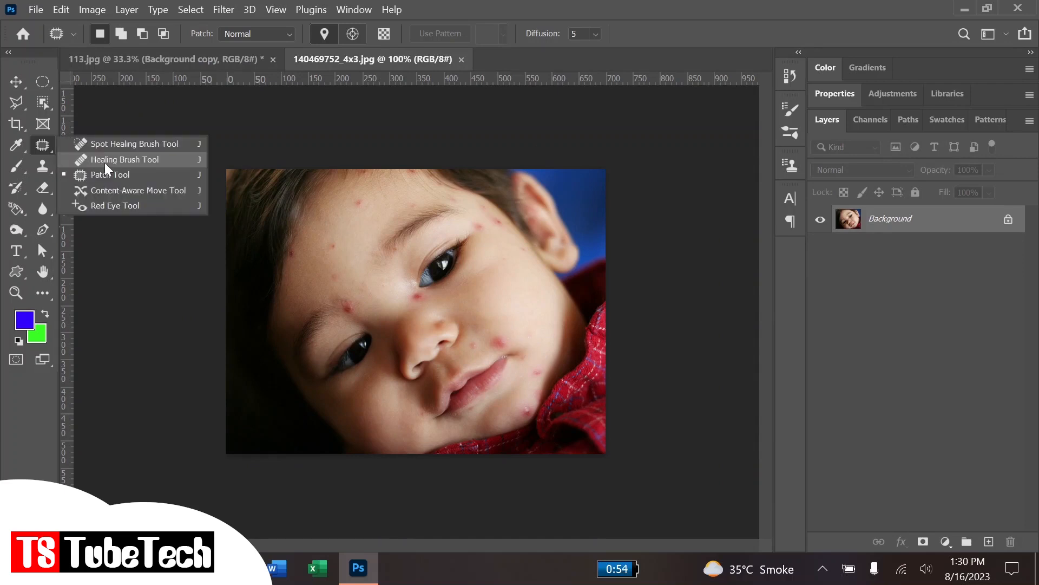
click(105, 160)
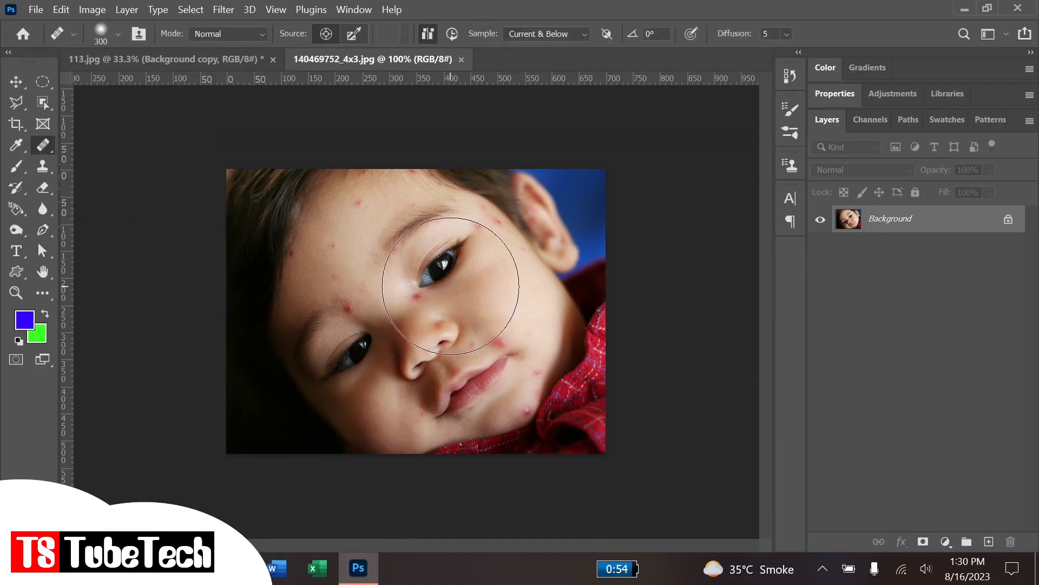
key(bracketleft)
key(bracketleft)
key(bracketleft)
key(bracketleft)
key(bracketleft)
key(bracketleft)
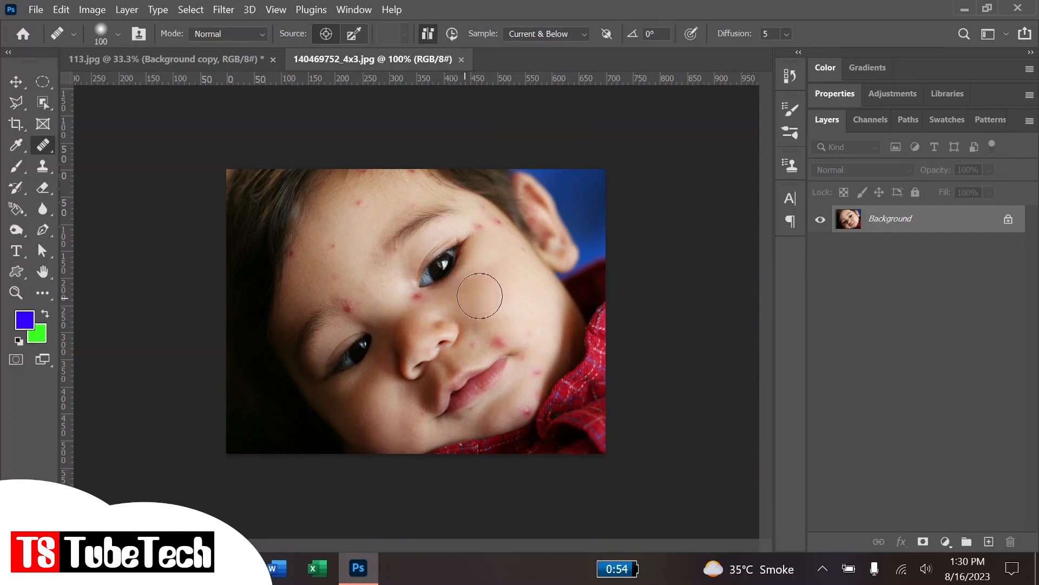
key(bracketleft)
key(bracketleft)
key(bracketleft)
key(bracketleft)
key(bracketleft)
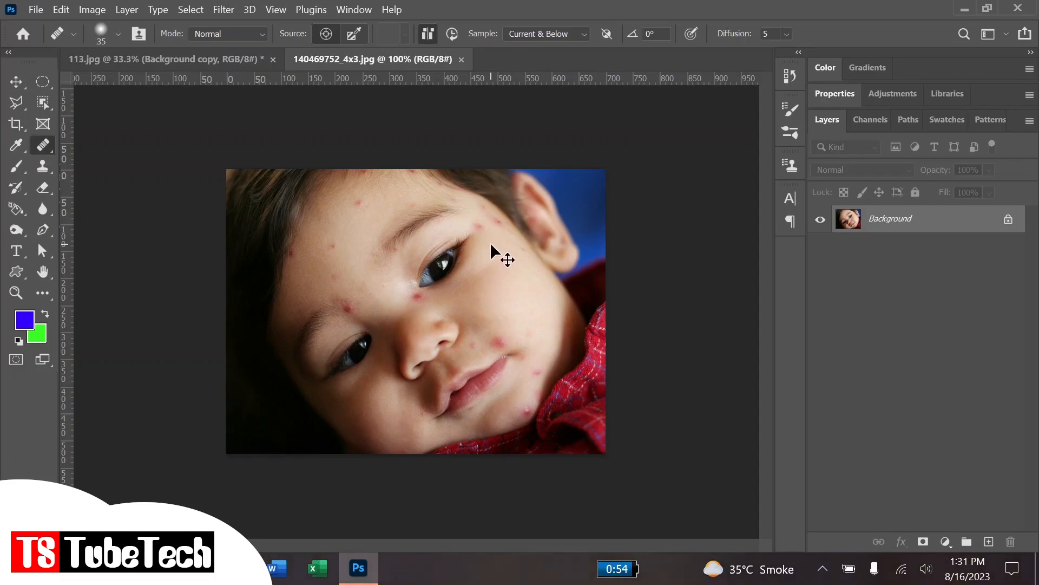
- Heal the red blemish near the outer corner of the child's upper eye, sampling clean skin just below it
key(ctrl+plus)
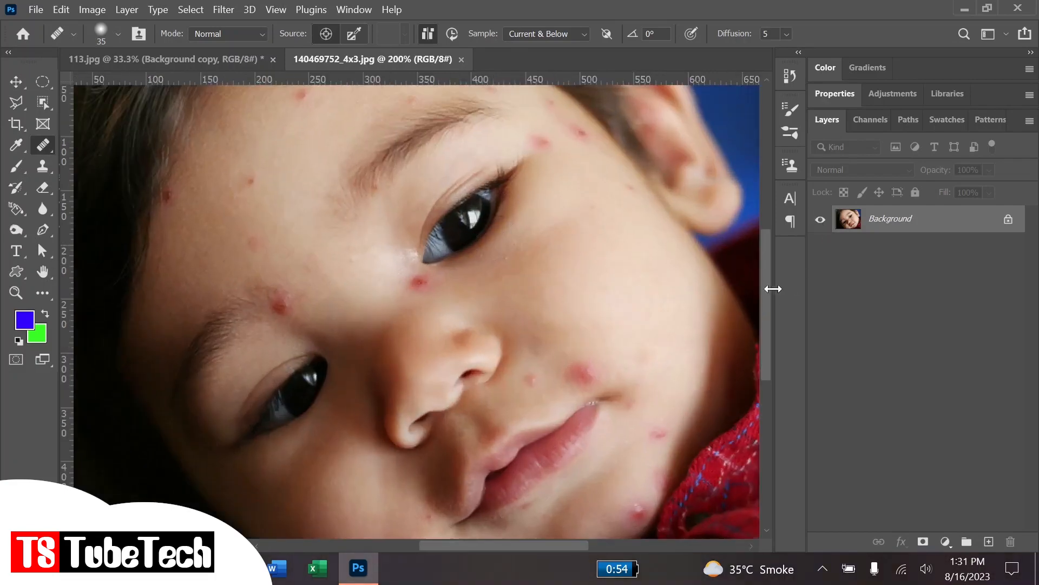
scroll(551, 328, up, 3)
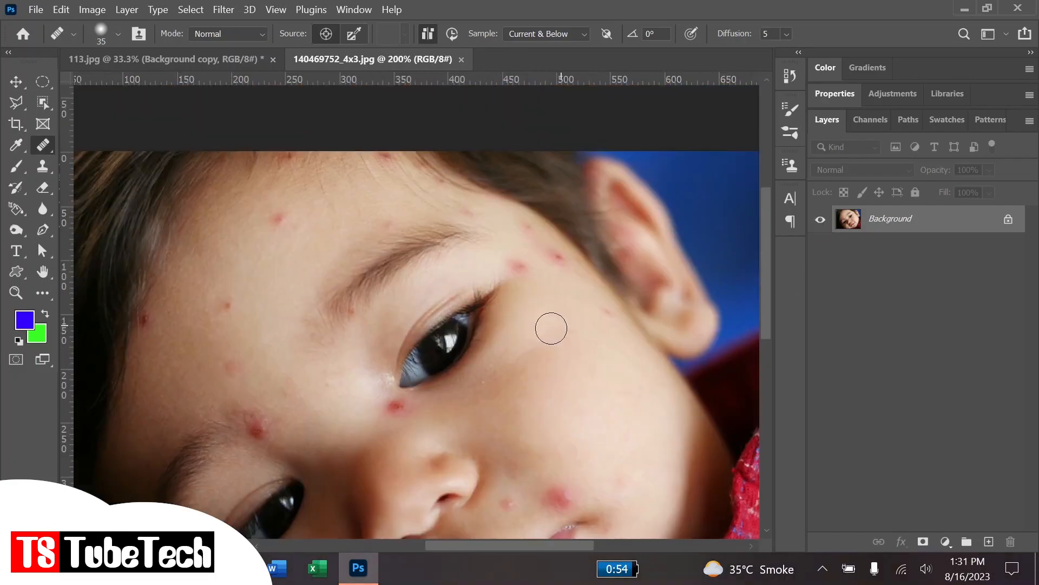
alt+click(532, 290)
click(520, 267)
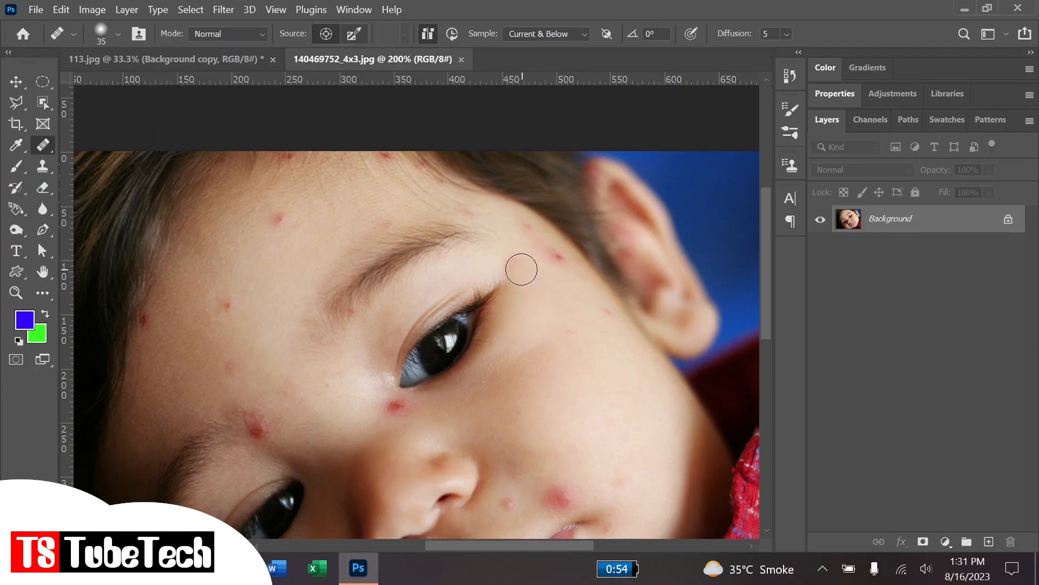
- Heal the red spots on the temple between the upper eye and the ear, sampling clean skin nearby
alt+click(558, 277)
click(557, 255)
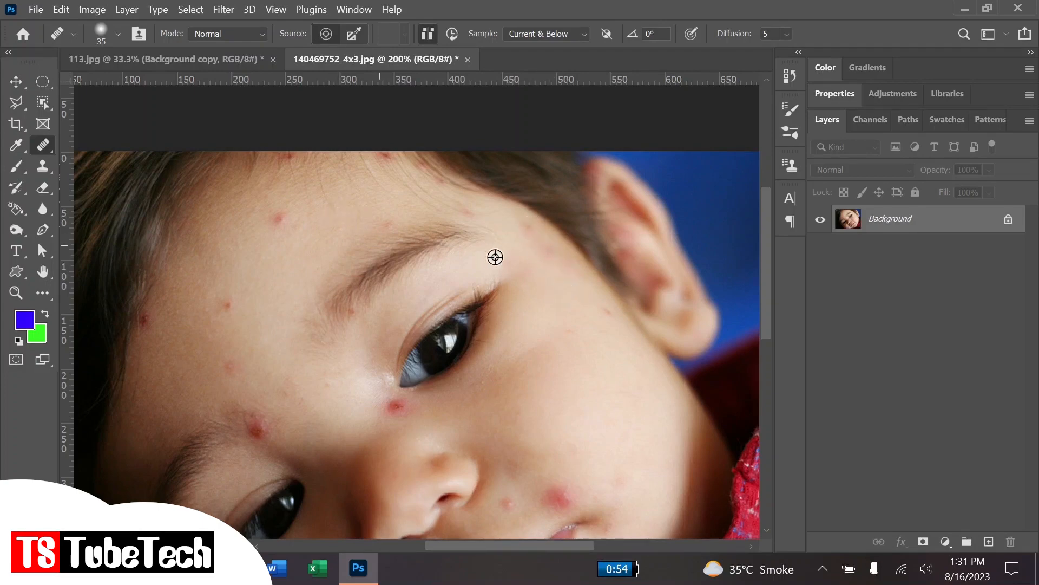
alt+click(564, 311)
mouse_move(528, 237)
mouse_down()
mouse_move(585, 269)
mouse_move(610, 308)
mouse_move(692, 341)
mouse_move(729, 340)
mouse_up()
alt+click(596, 329)
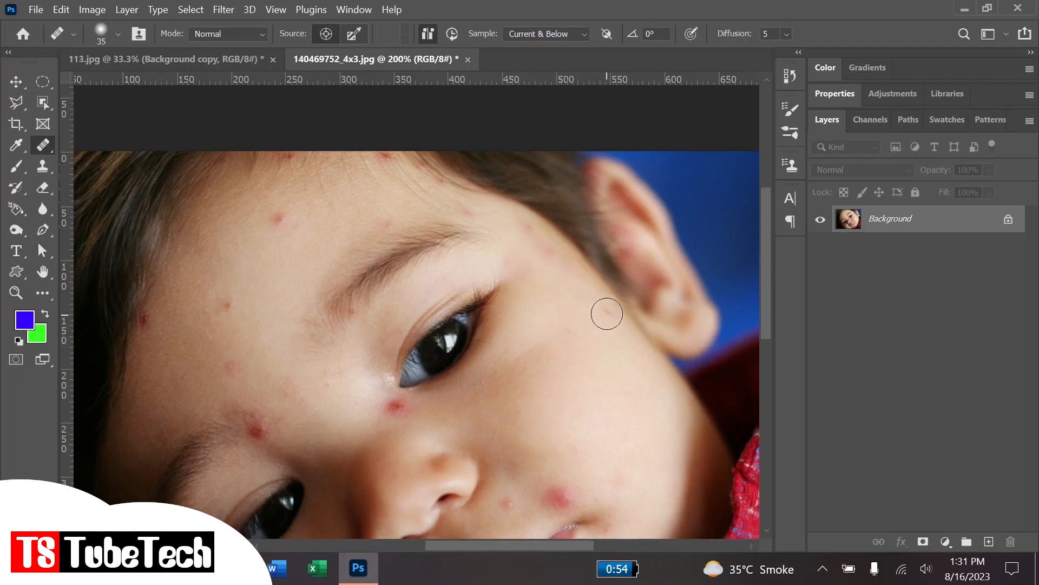
alt+click(564, 301)
click(548, 250)
click(528, 228)
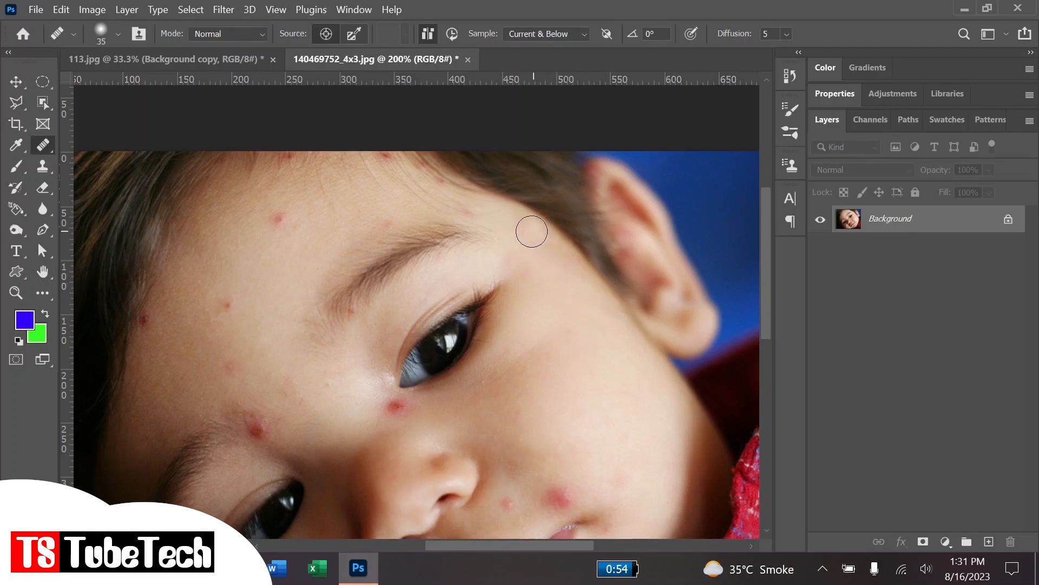
- Heal the four red spots across the forehead, including the one at the hairline, using clean skin sampled beside them
alt+click(278, 246)
click(282, 219)
alt+click(255, 290)
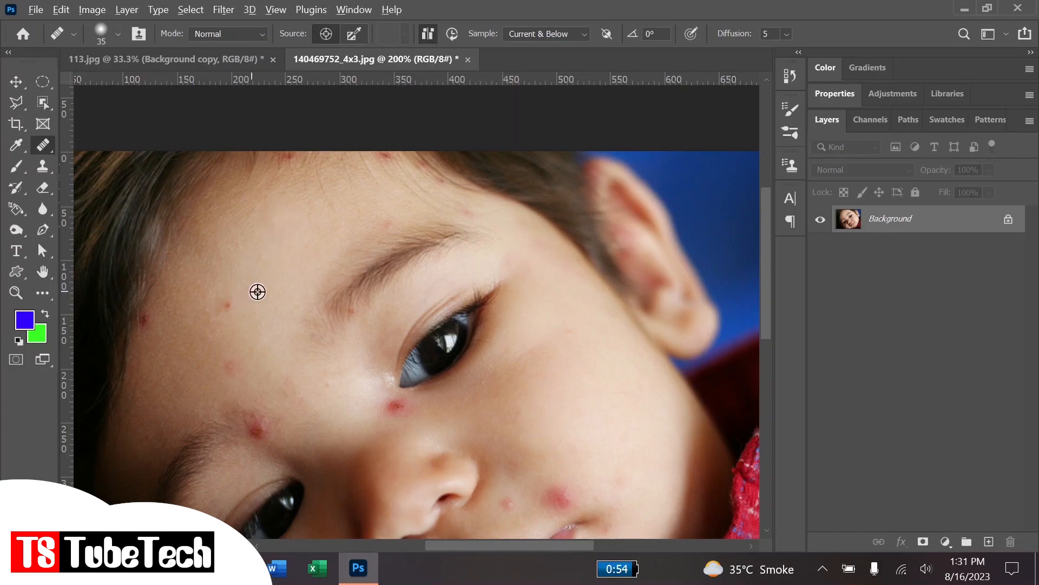
click(226, 303)
alt+click(150, 350)
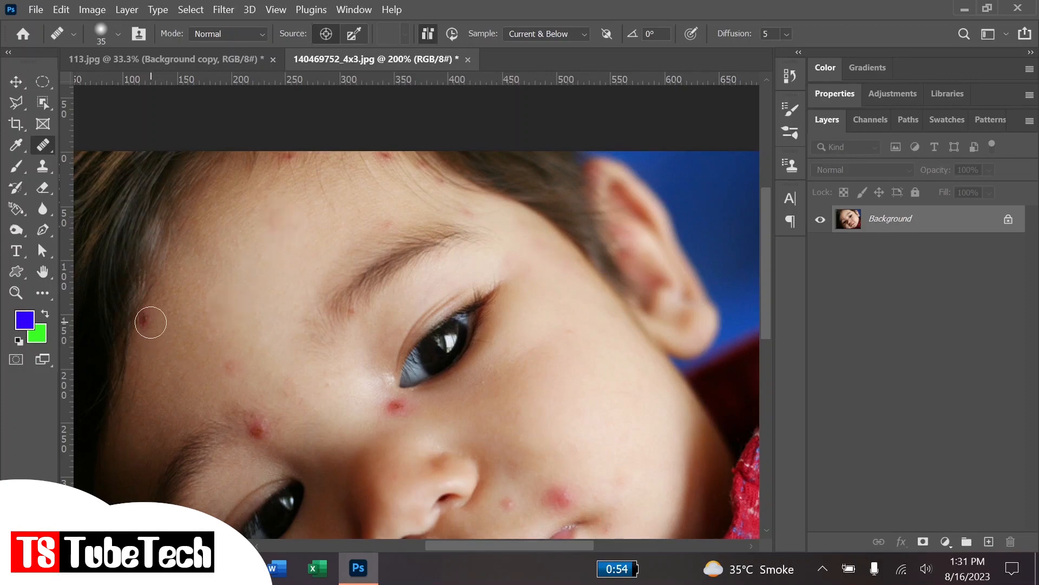
click(143, 320)
click(231, 366)
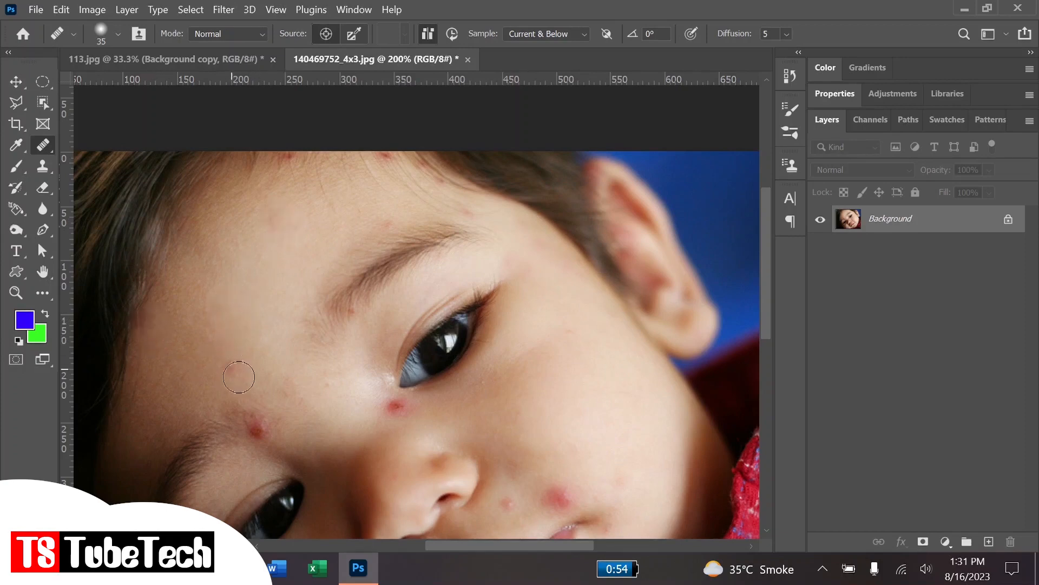
- Heal the blemishes at the lower eyebrow's inner end, by the upper eye's inner corner, and on the cheek beside the nose
click(254, 427)
click(395, 406)
scroll(491, 265, down, 5)
alt+click(491, 265)
click(498, 245)
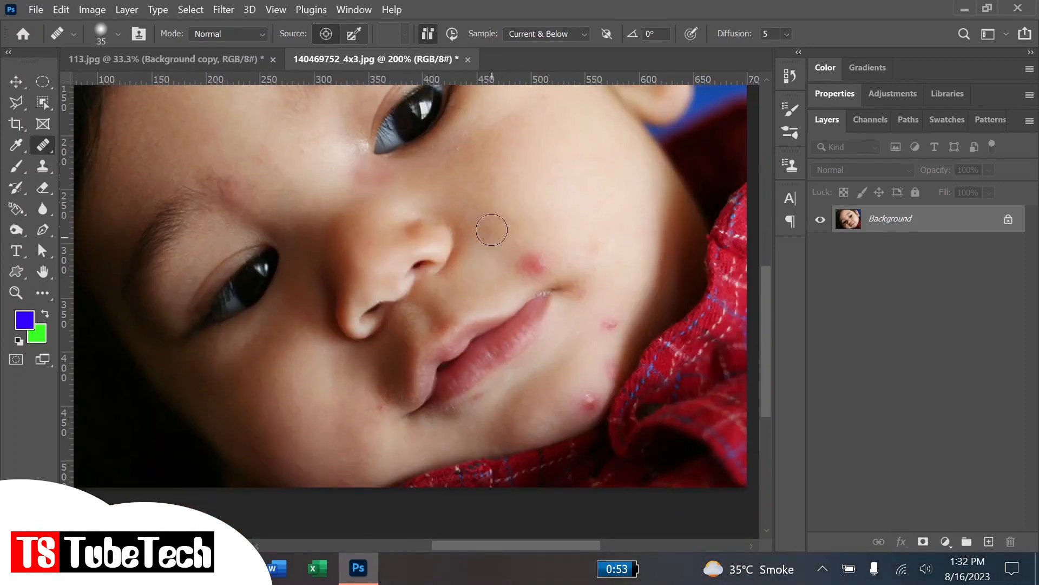
- Heal the remaining red blemishes above the corner of the mouth, on the lower cheek, on the jaw, and beside the lower lip
click(532, 263)
click(609, 323)
click(590, 406)
click(378, 413)
- Reduce the Healing Brush size to 20 and heal the small red spots along the forehead hairline with clean skin sampled nearby
scroll(467, 288, up, 10)
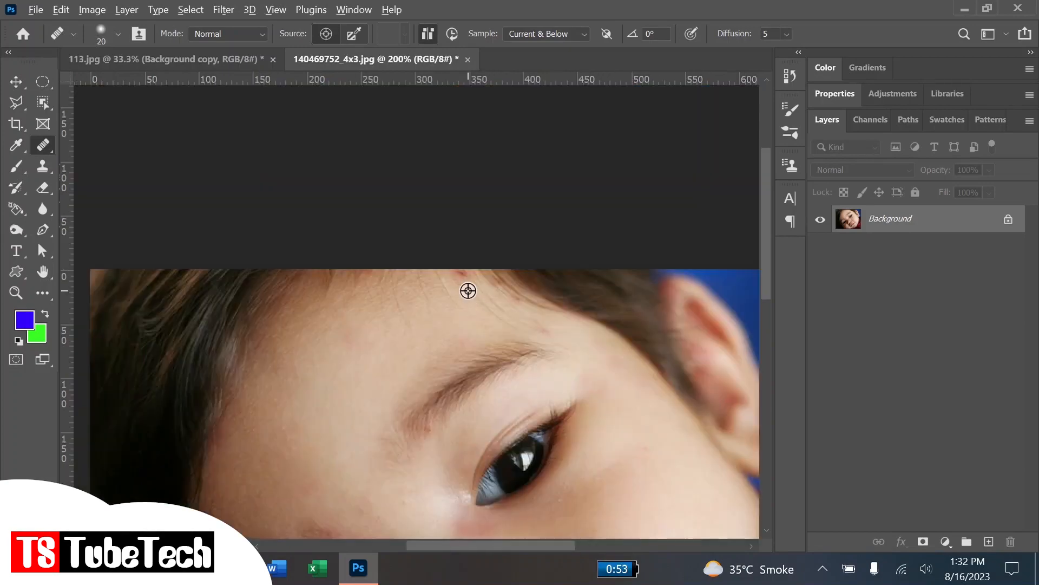
key(bracketleft)
key(bracketleft)
key(bracketleft)
alt+click(508, 293)
- Set the Healing Brush size to 25 and display the whole portrait at 100% to review the retouching
scroll(512, 227, down, 5)
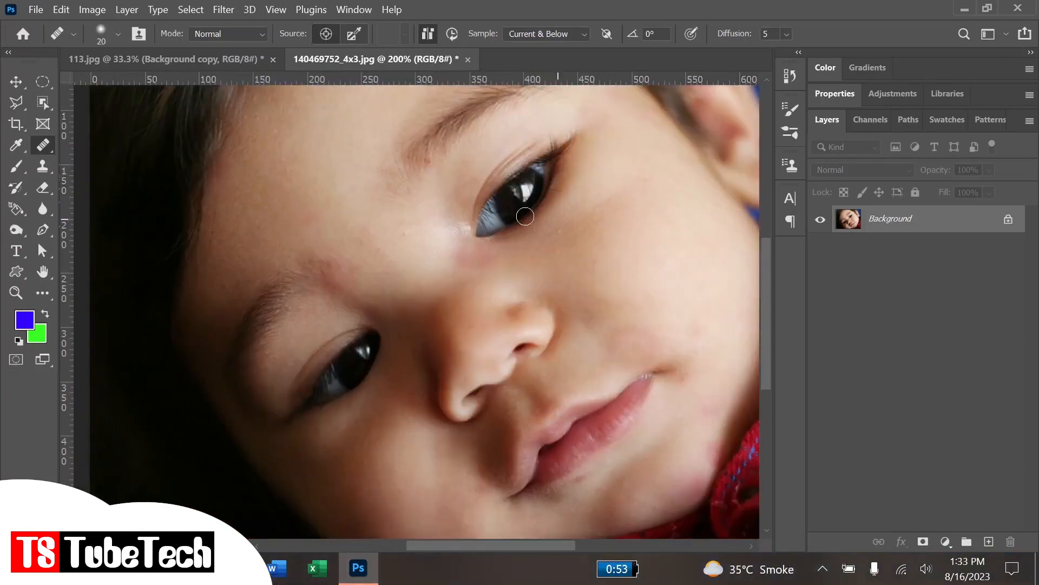
key(bracketright)
key(ctrl+1)
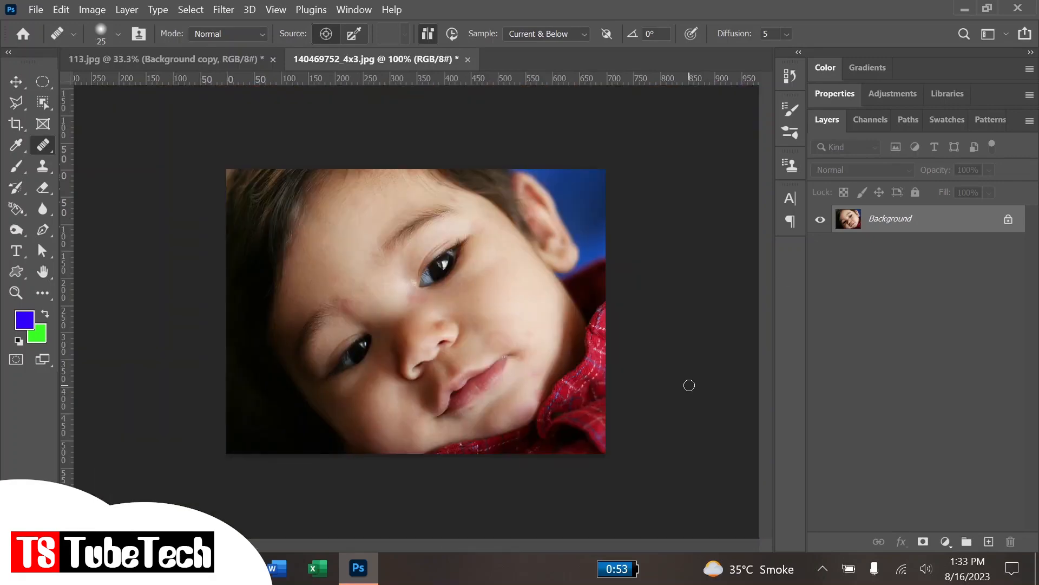